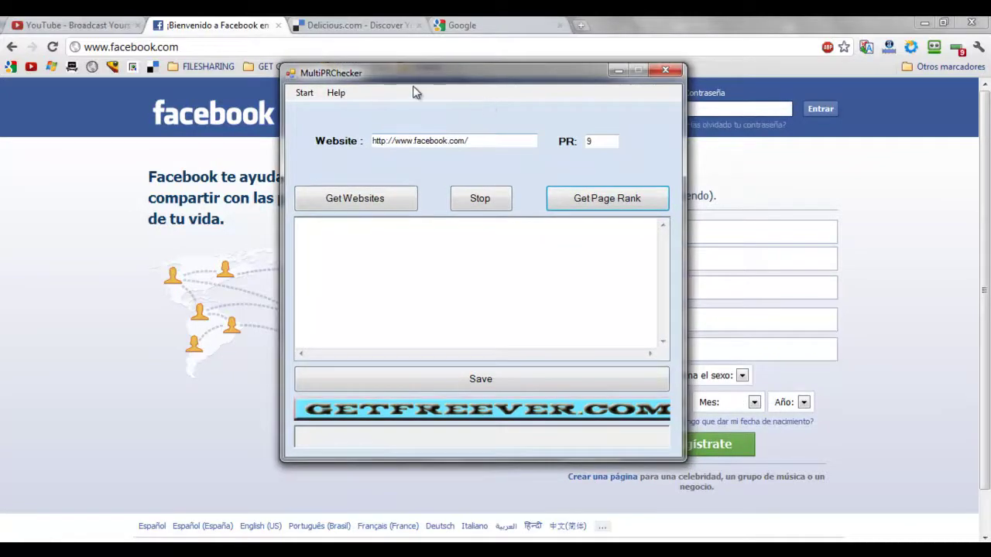
Delete the Facebook address from the MultiPRChecker Website field
left_click_drag(414, 87, 361, 73)
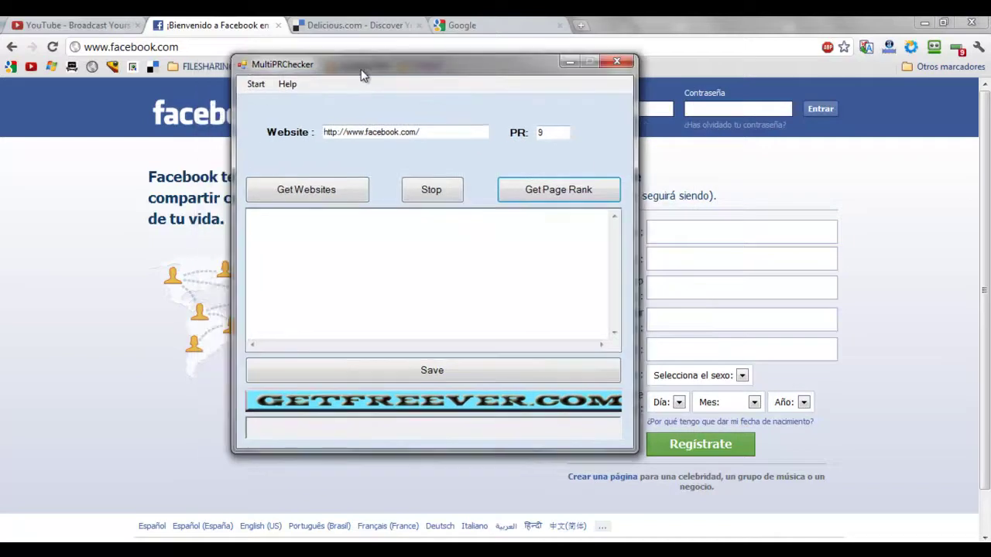
double_click(439, 137)
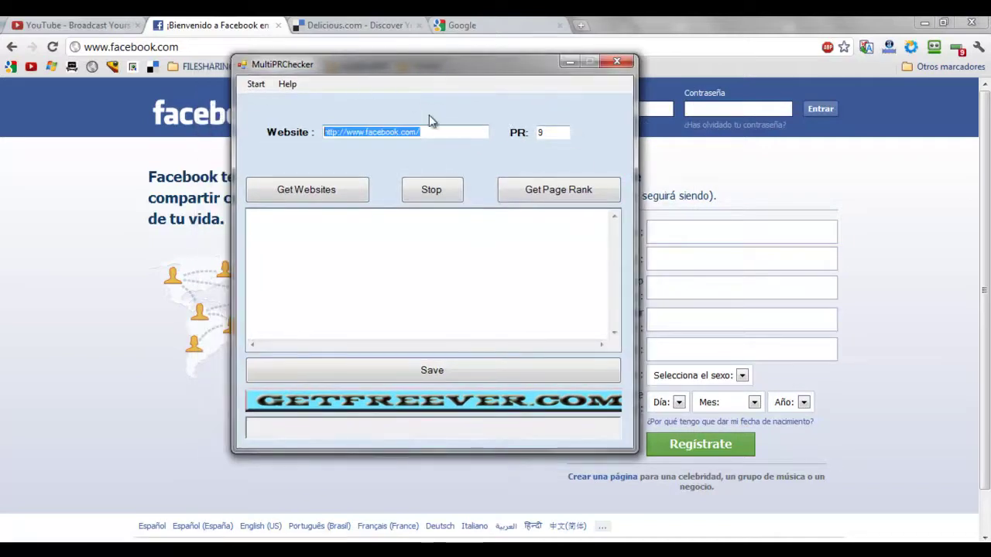
left_click(440, 132)
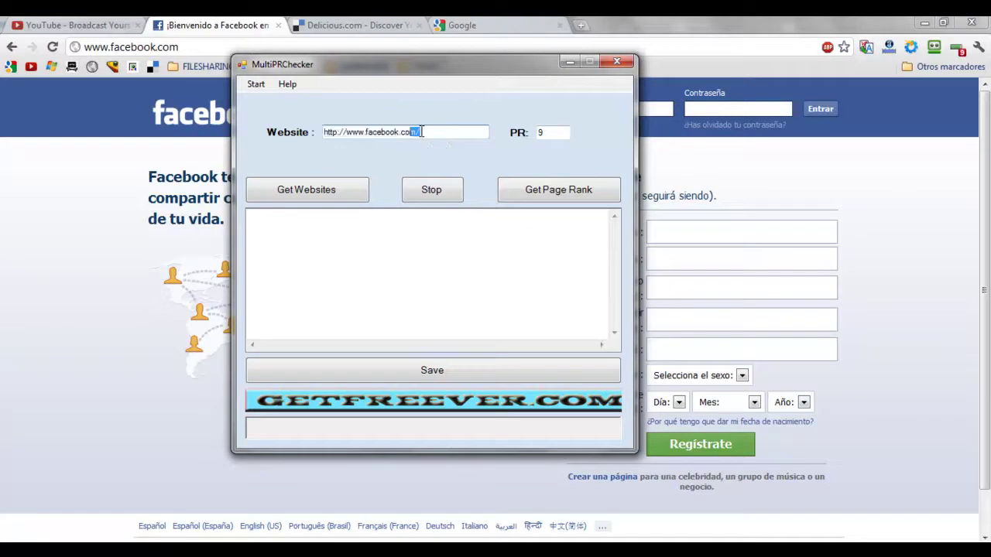
left_click_drag(422, 132, 219, 148)
key("BackSpace")
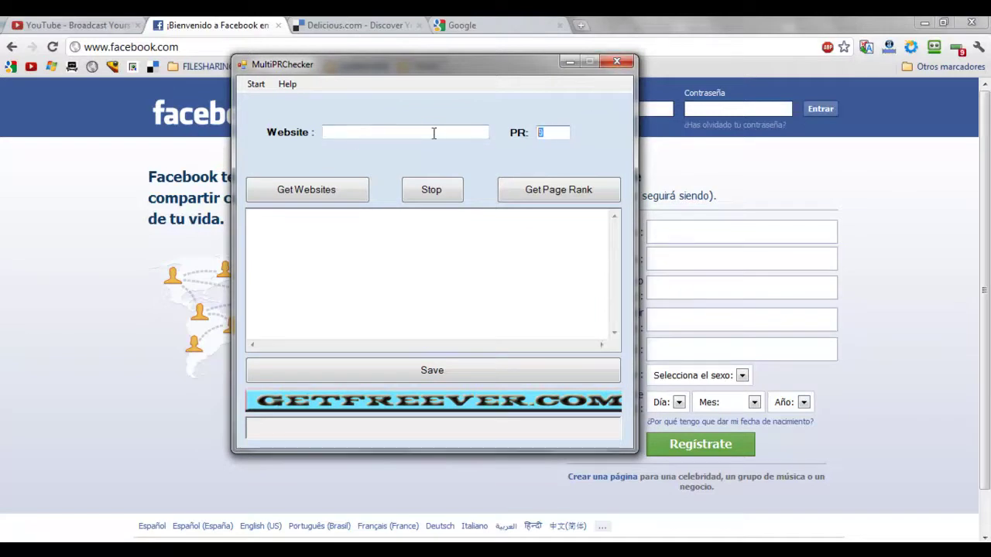
left_click(136, 25)
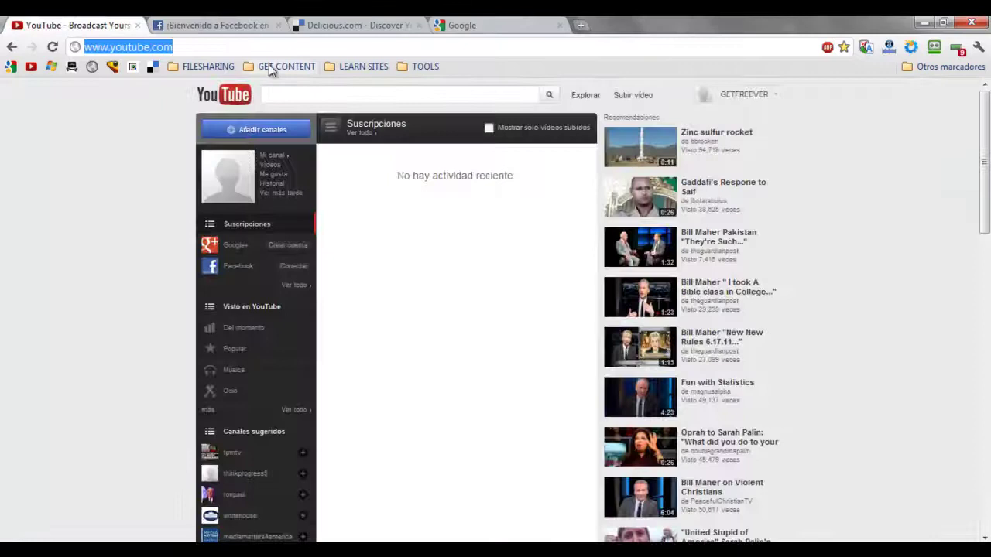
key("alt+Tab")
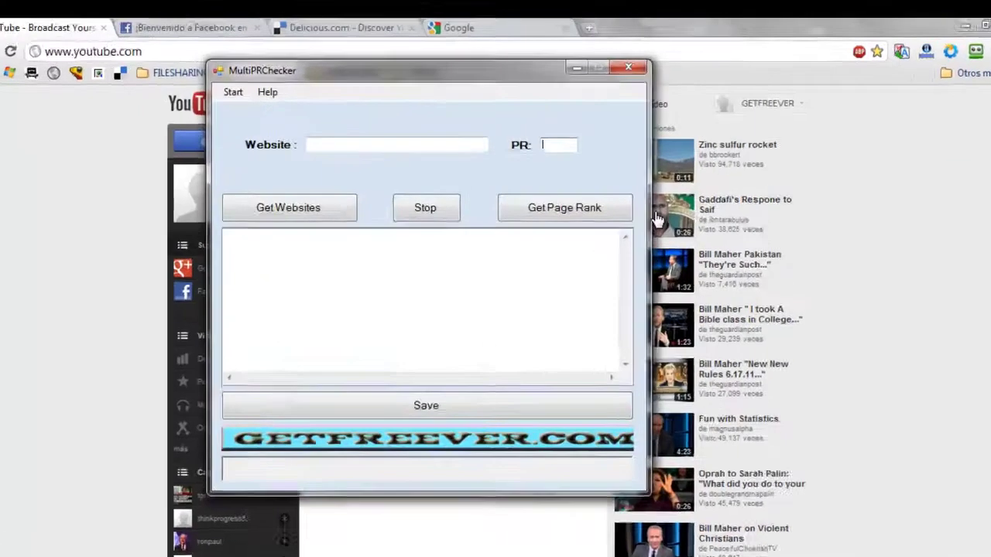
type("http://www.youtube.com/")
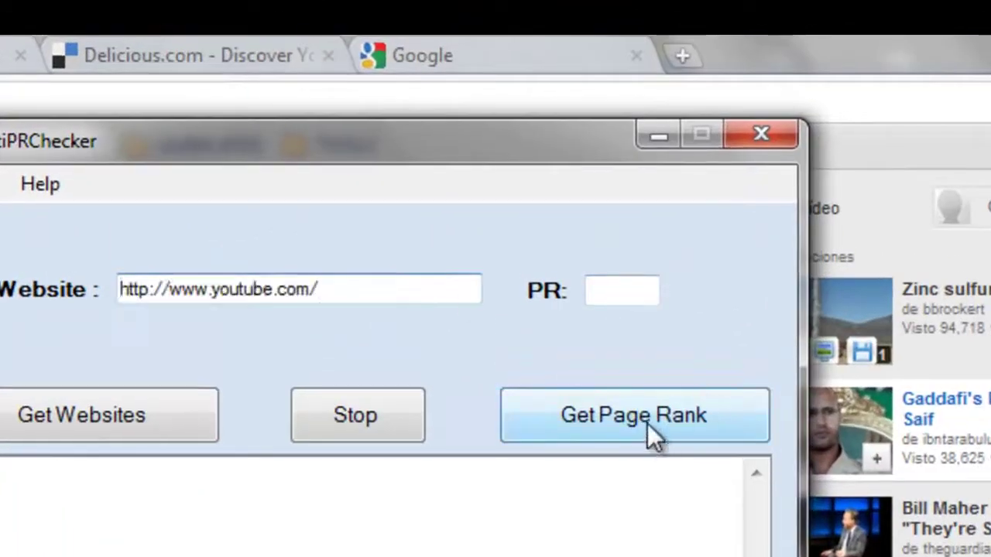
left_click(629, 376)
double_click(633, 296)
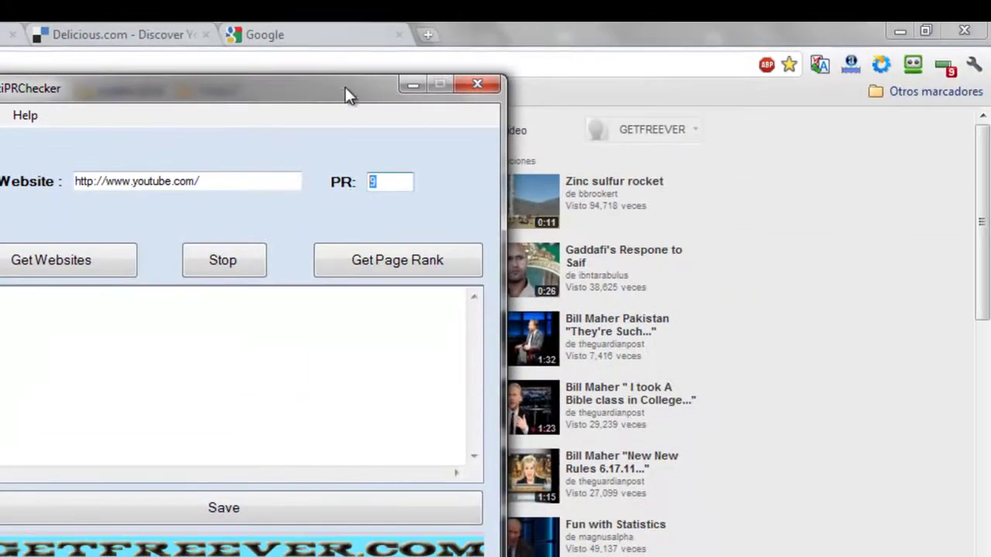
mouse_move(343, 91)
left_mouse_down()
mouse_move(302, 75)
mouse_move(349, 70)
left_mouse_up()
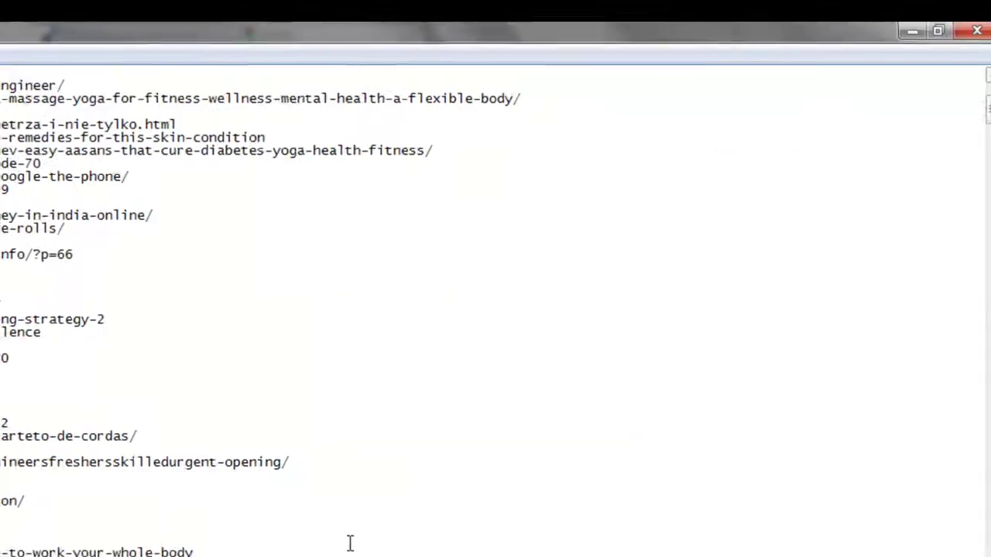
Find and select the viktorivanovich.com/?p=447 line in the Notepad URL list
scroll(627, 441, "down", 4)
scroll(623, 438, "down", 8)
scroll(751, 387, "down", 10)
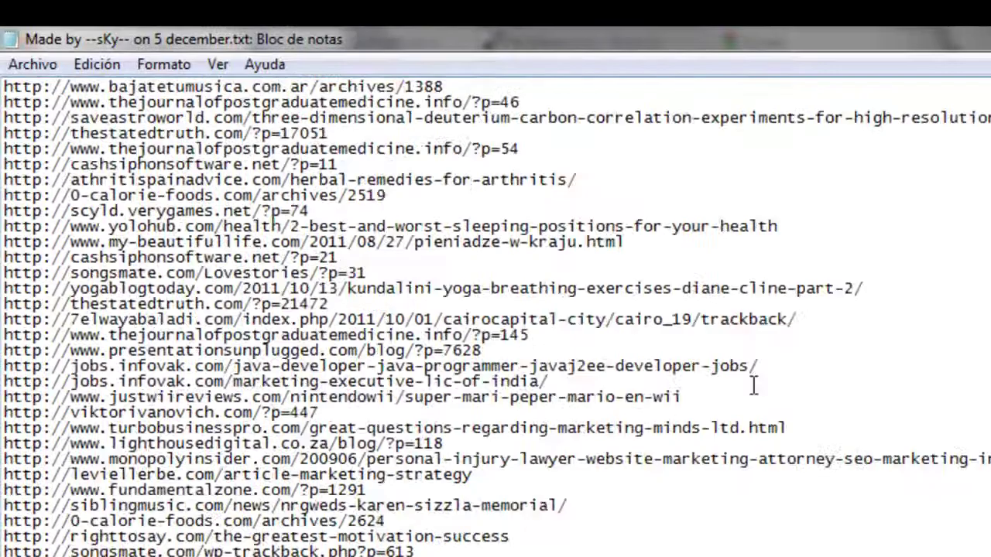
scroll(759, 395, "down", 10)
scroll(762, 398, "down", 10)
scroll(761, 401, "down", 5)
scroll(759, 395, "down", 10)
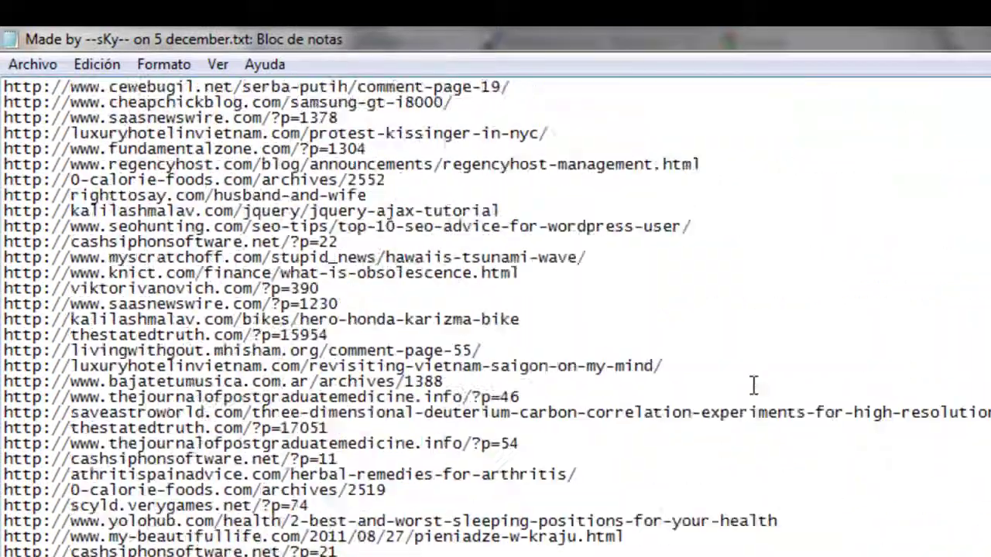
scroll(752, 387, "down", 10)
scroll(755, 391, "down", 5)
scroll(759, 394, "up", 1)
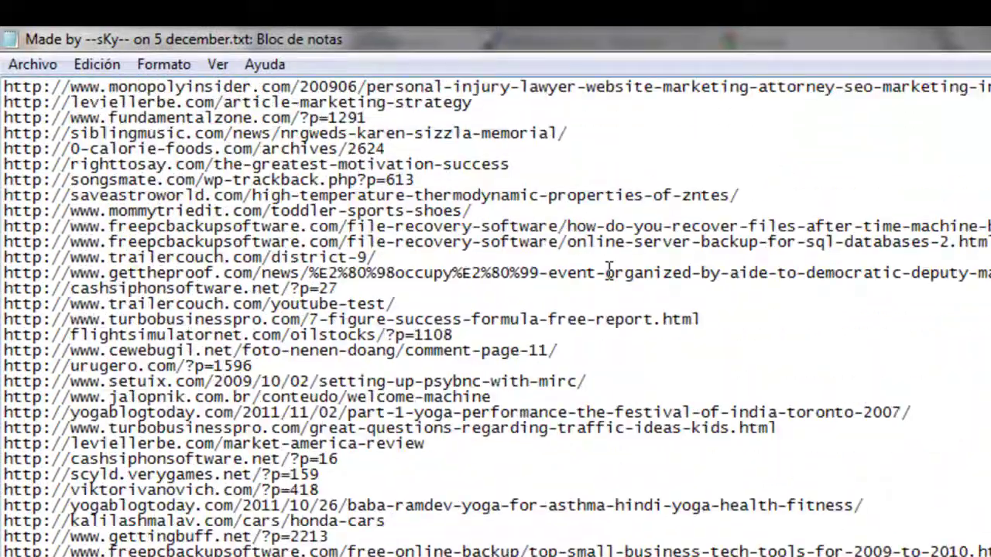
scroll(604, 268, "up", 6)
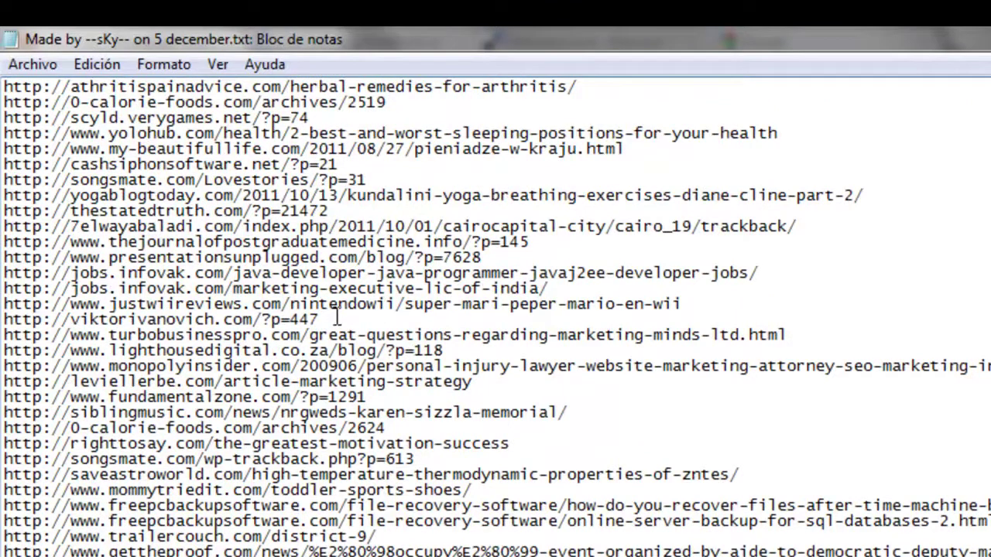
left_click_drag(321, 319, 109, 321)
left_click(7, 320)
key("shift+End")
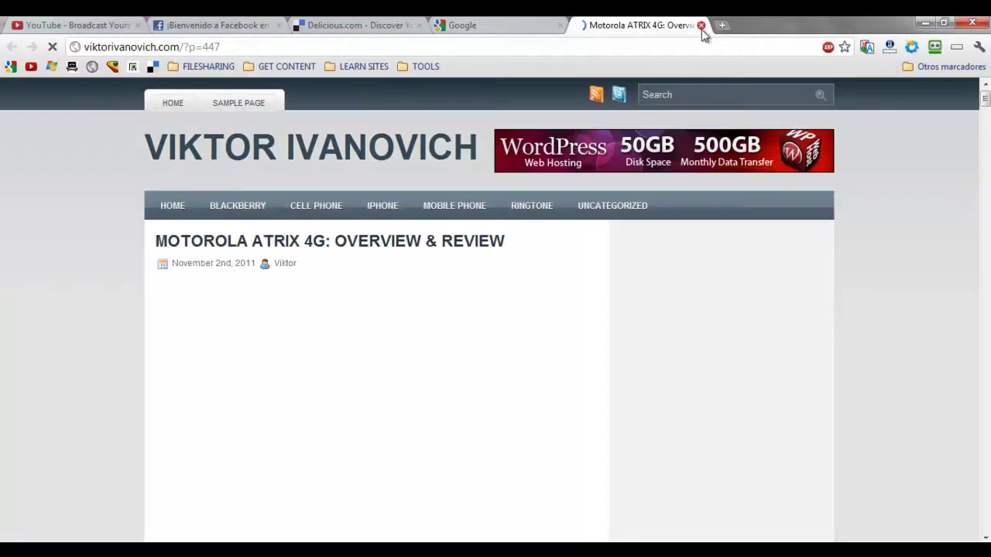
Close the Motorola review tab and search Google for 'multi page rank'
left_click(702, 26)
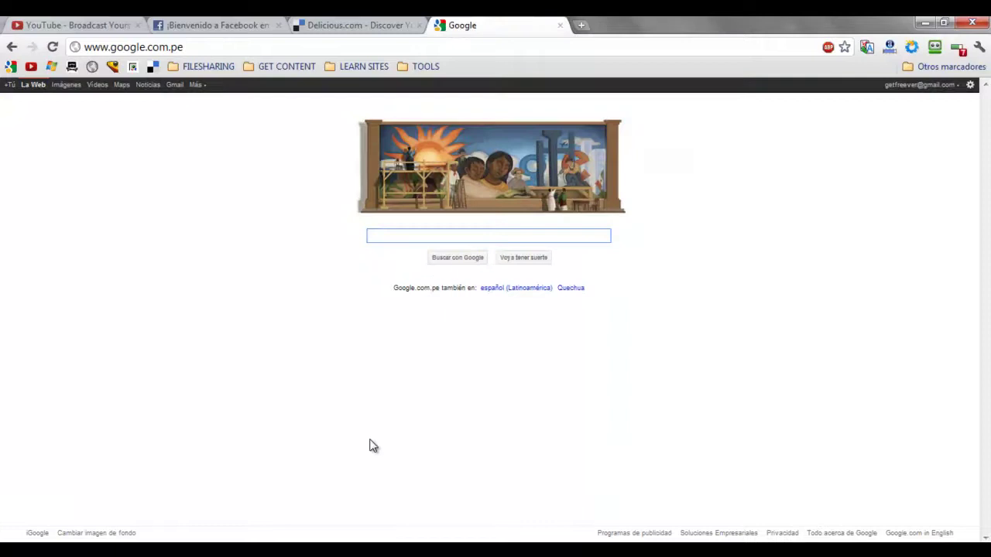
type("mu")
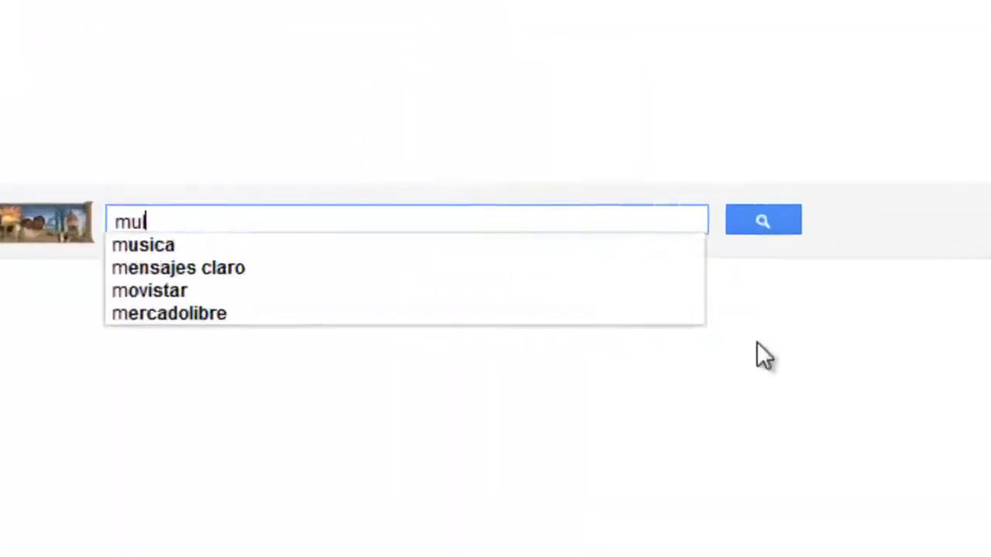
type("lti ")
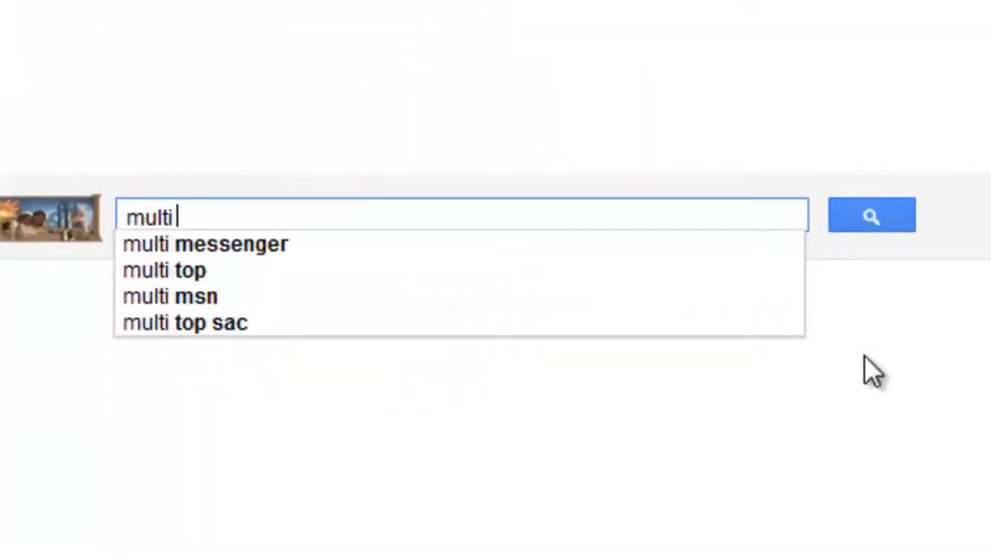
type("page rank")
key("Return")
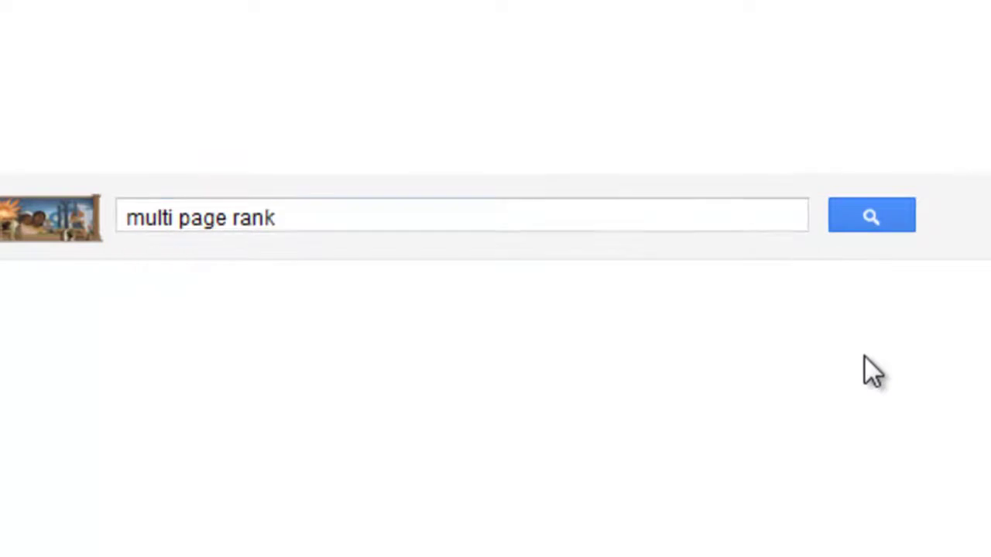
Open Multi PageRank Checker, another checker and My PageRank Checker in new tabs
right_click(403, 128)
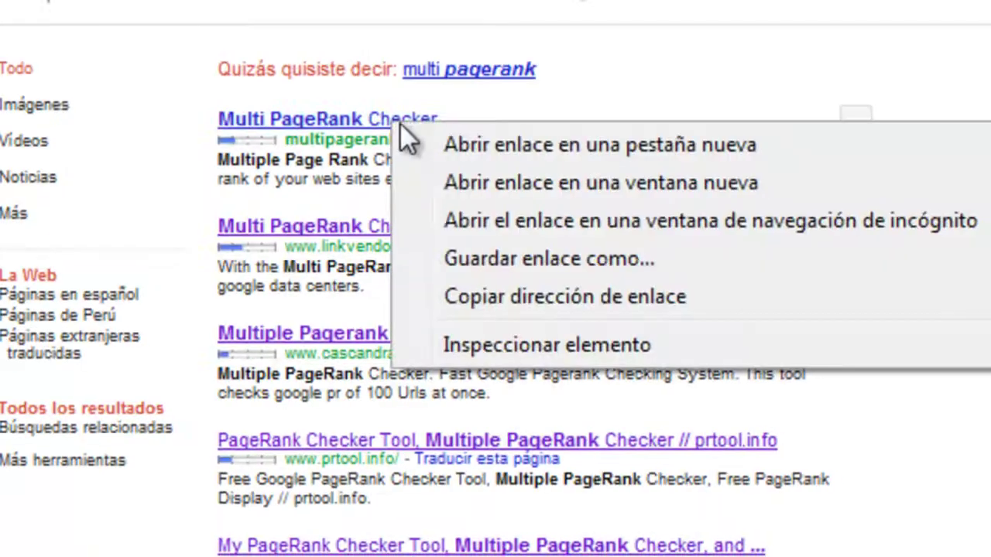
left_click(480, 144)
right_click(202, 251)
left_click(236, 256)
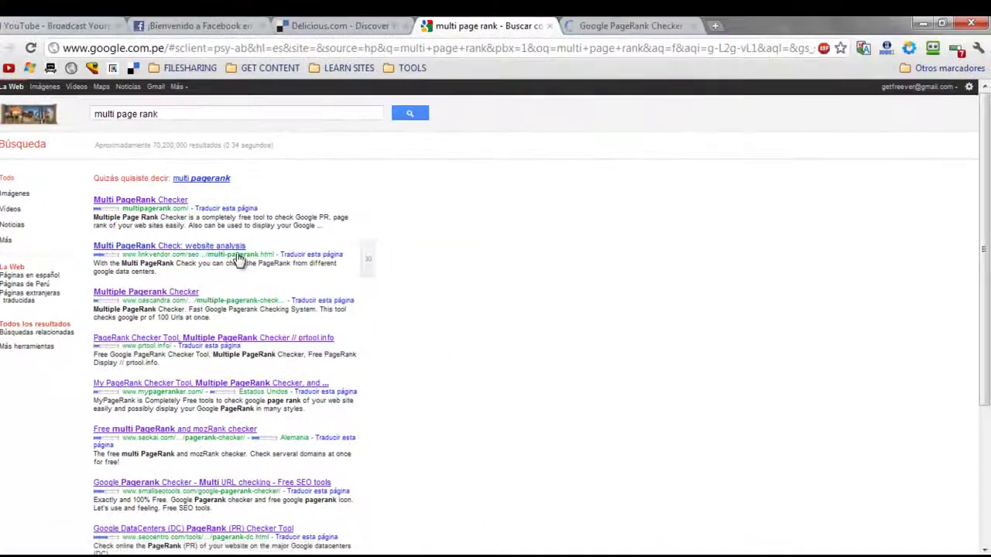
scroll(387, 317, "down", 3)
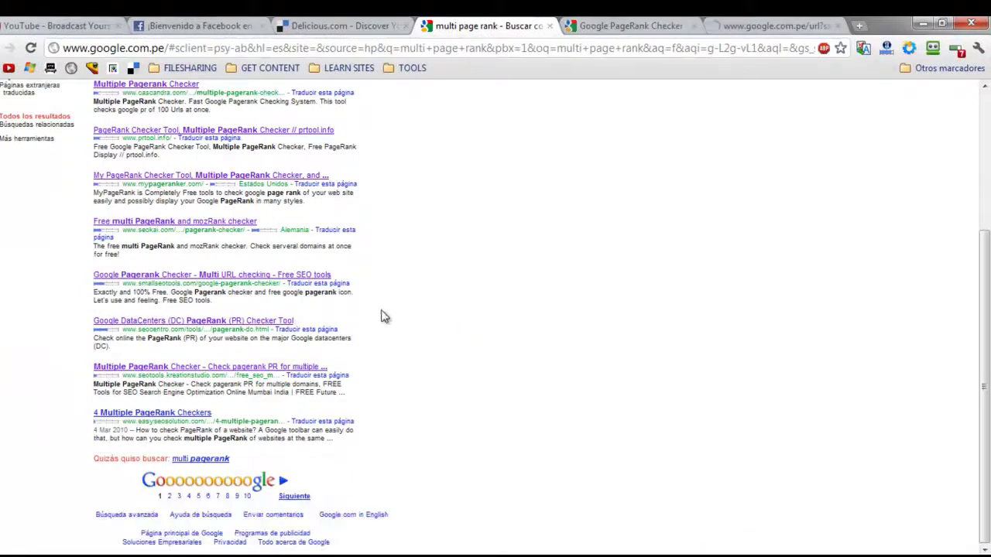
right_click(292, 183)
left_click(309, 189)
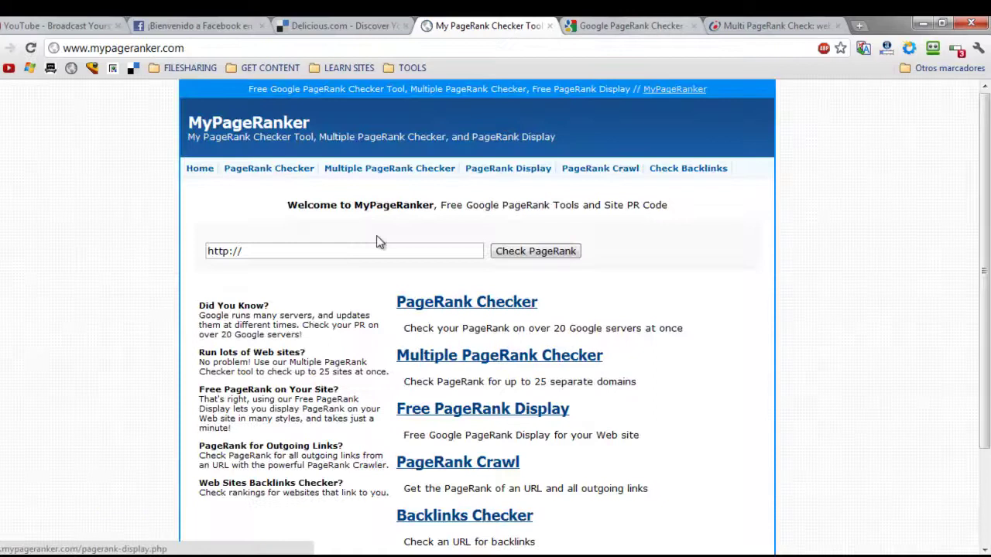
Leave MyPageRanker for the Multi PageRank Checker page
scroll(712, 283, "down", 3)
scroll(713, 283, "up", 3)
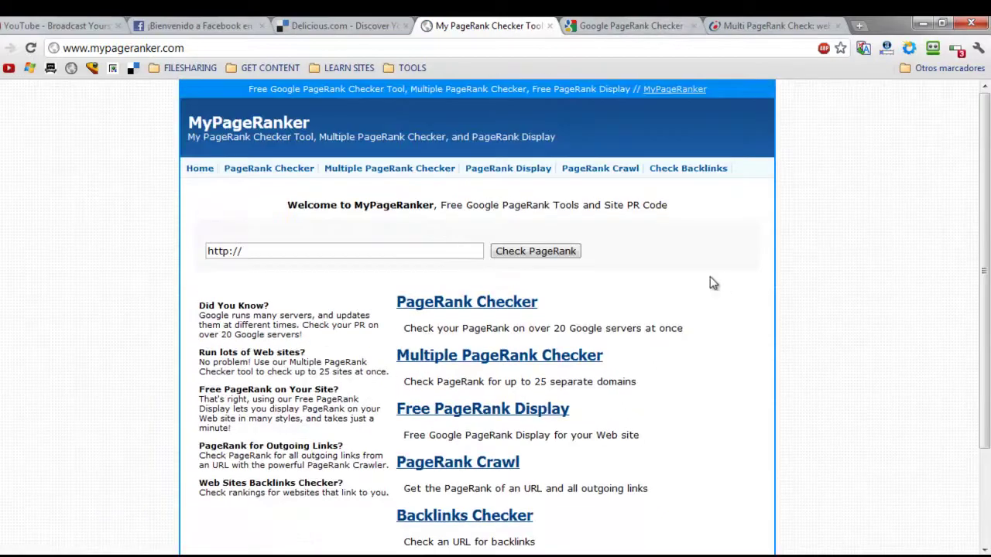
left_click(373, 252)
left_click(628, 26)
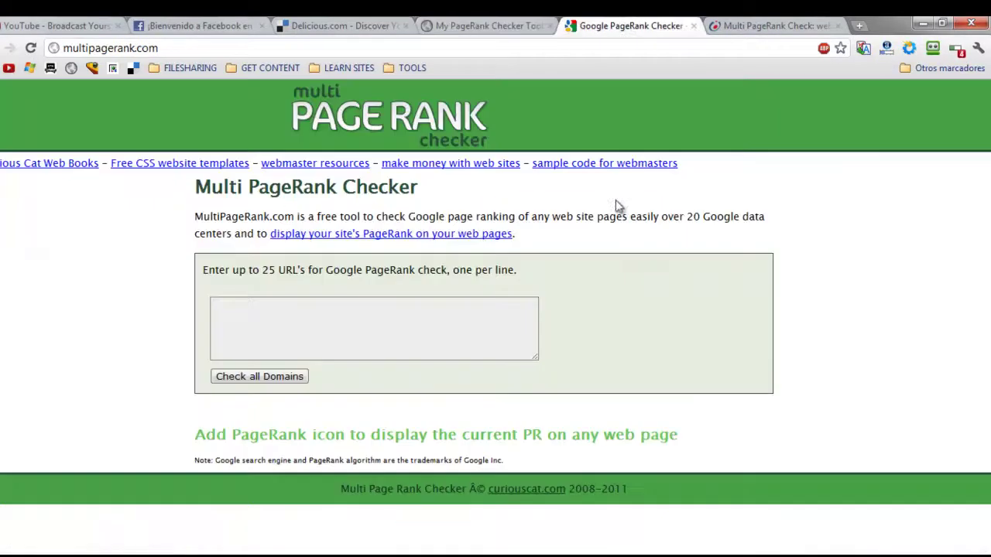
Enter the Facebook, YouTube and Delicious addresses and check all three domains
left_click_drag(203, 270, 550, 290)
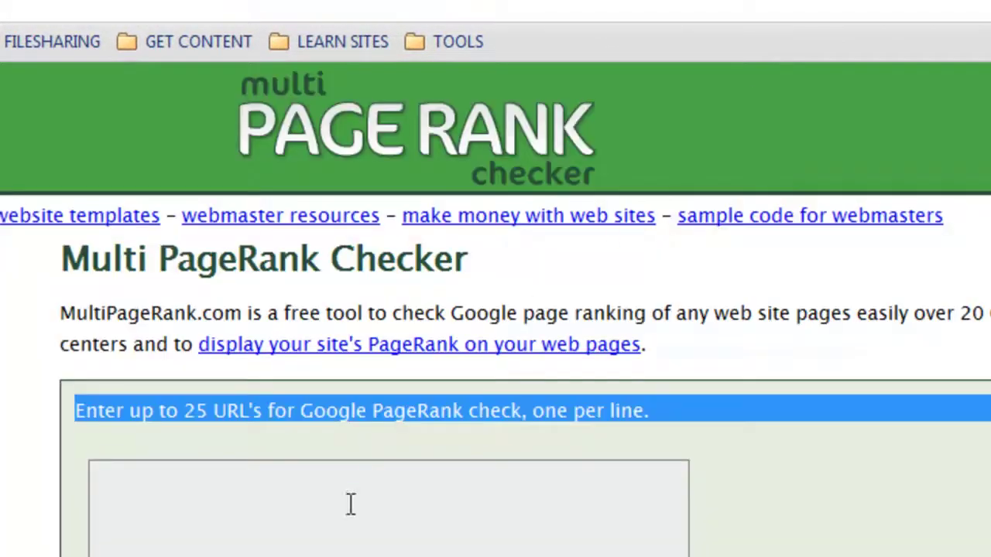
left_click(350, 504)
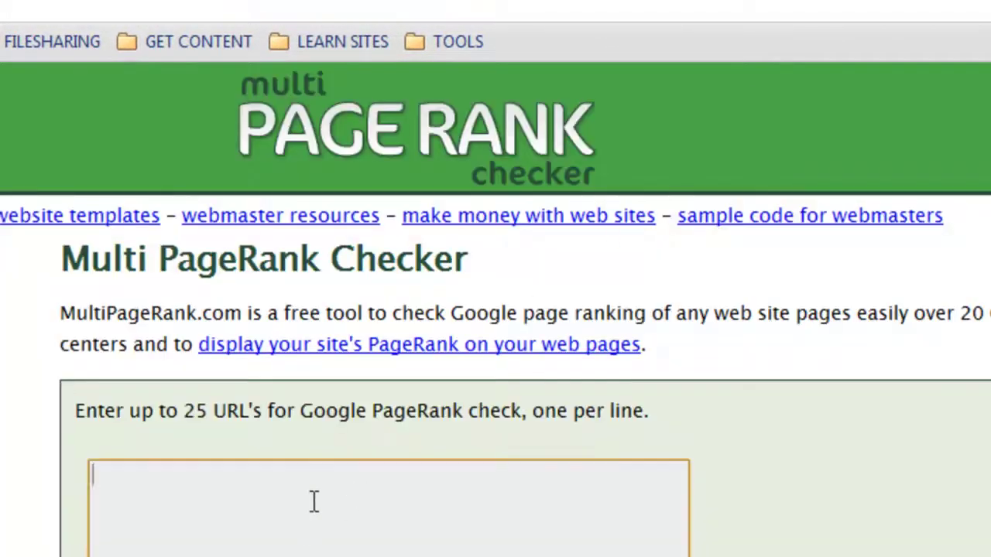
type("http://www.facebook.com/")
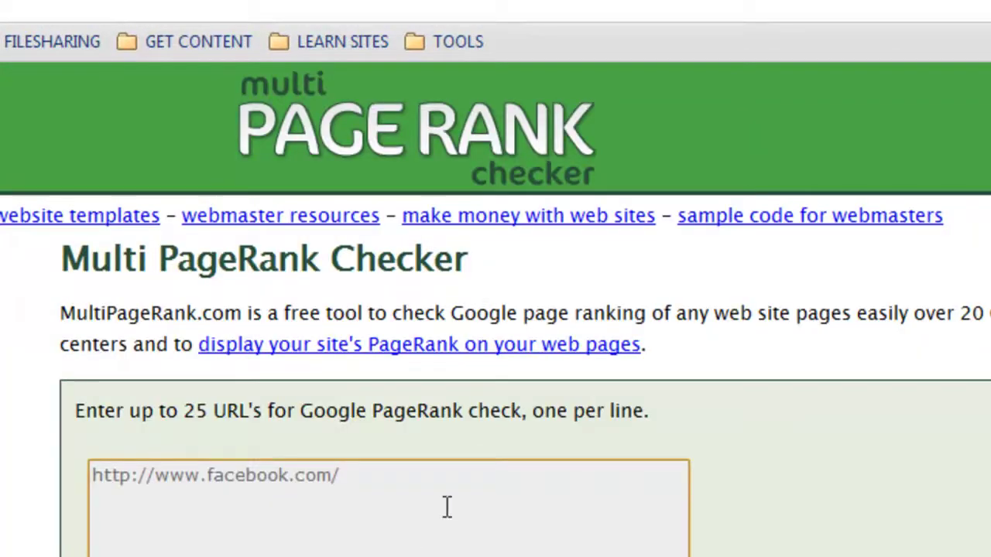
key("Return")
type("http://www.youtube.com/")
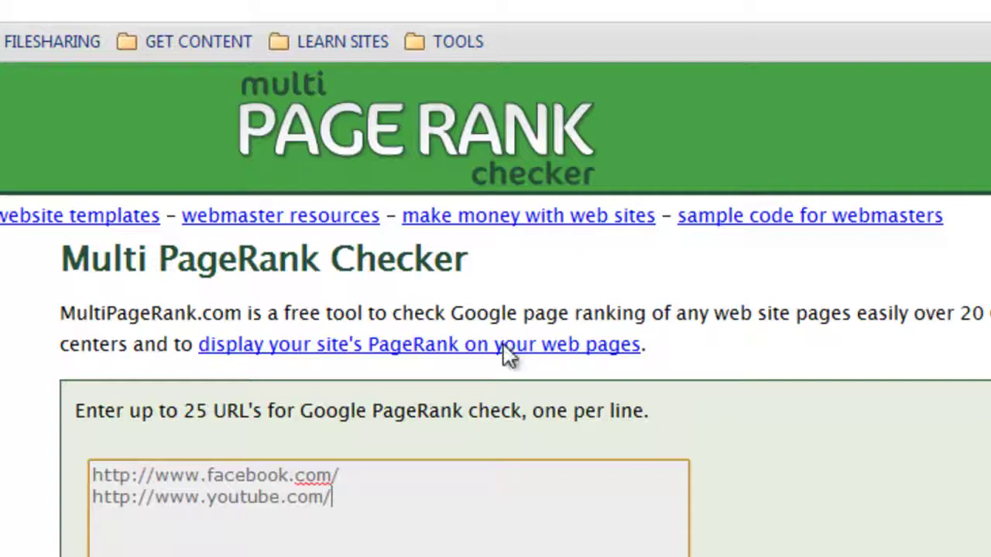
key("Return")
type("http://www.delicious.com/")
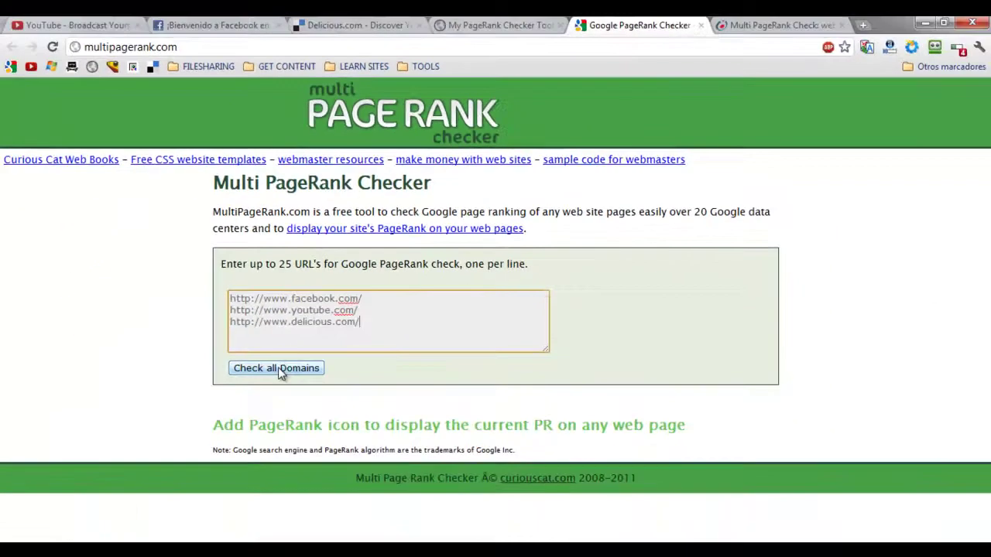
left_click(266, 396)
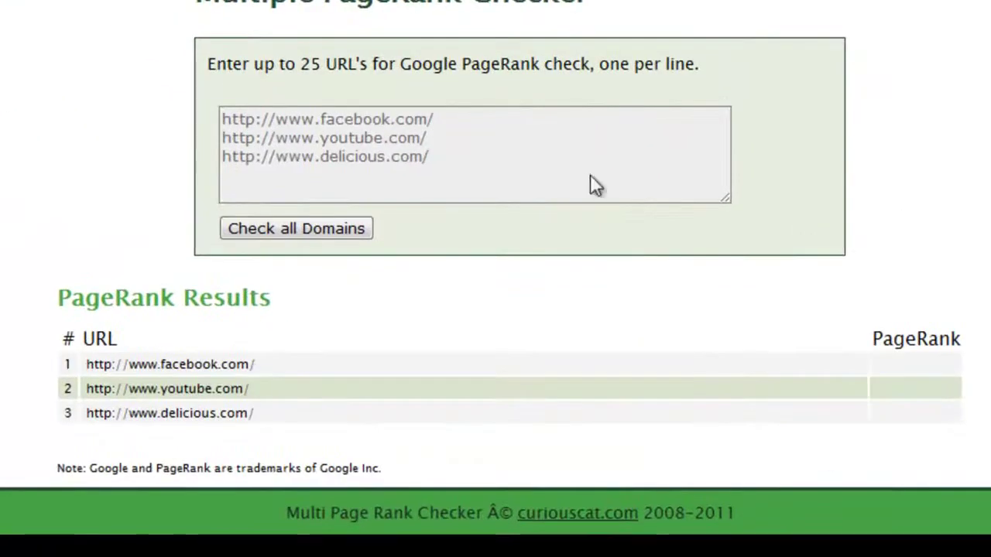
Select the addresses in the list and go to the facebook line
left_click(458, 168)
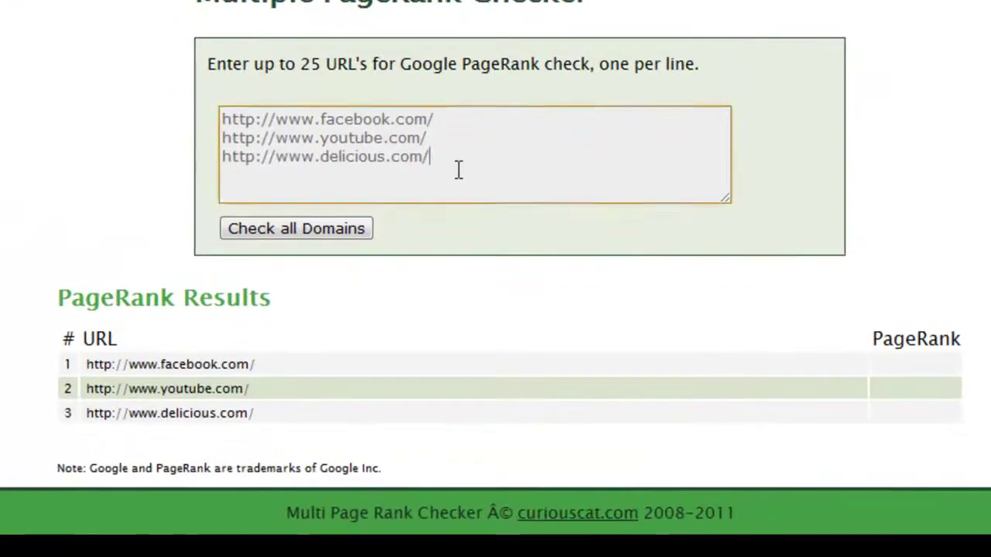
key("ctrl+a")
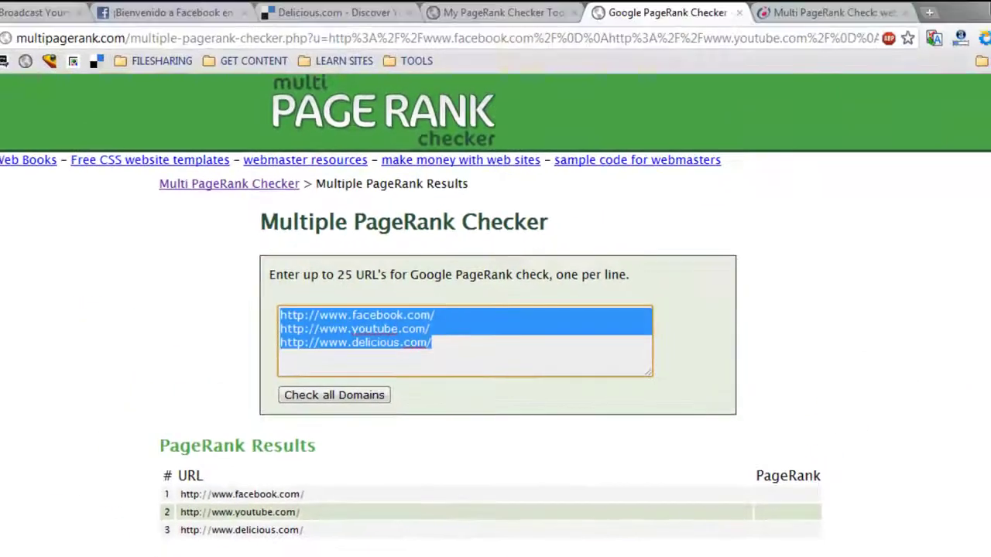
left_click(453, 313)
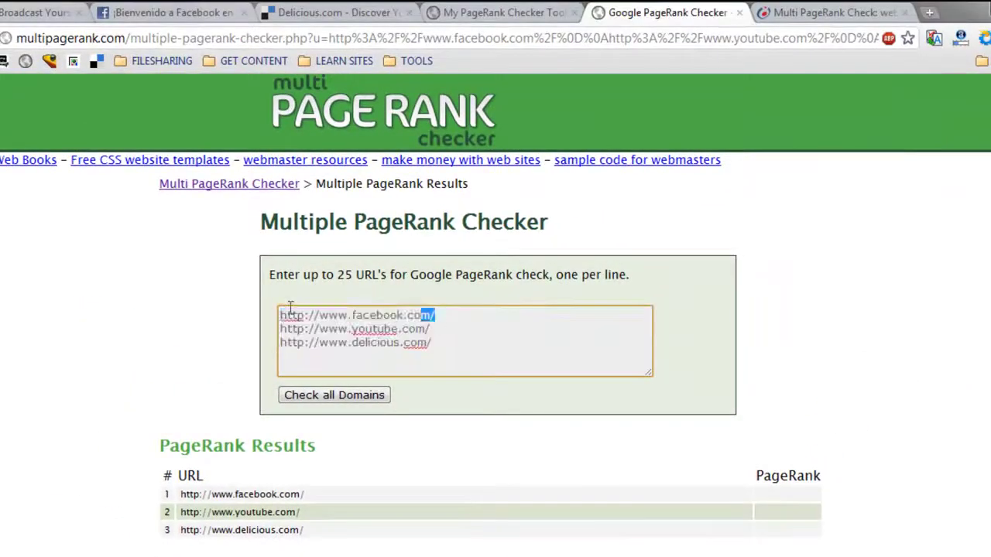
left_click_drag(290, 308, 280, 313)
key("ctrl+c")
left_click(851, 11)
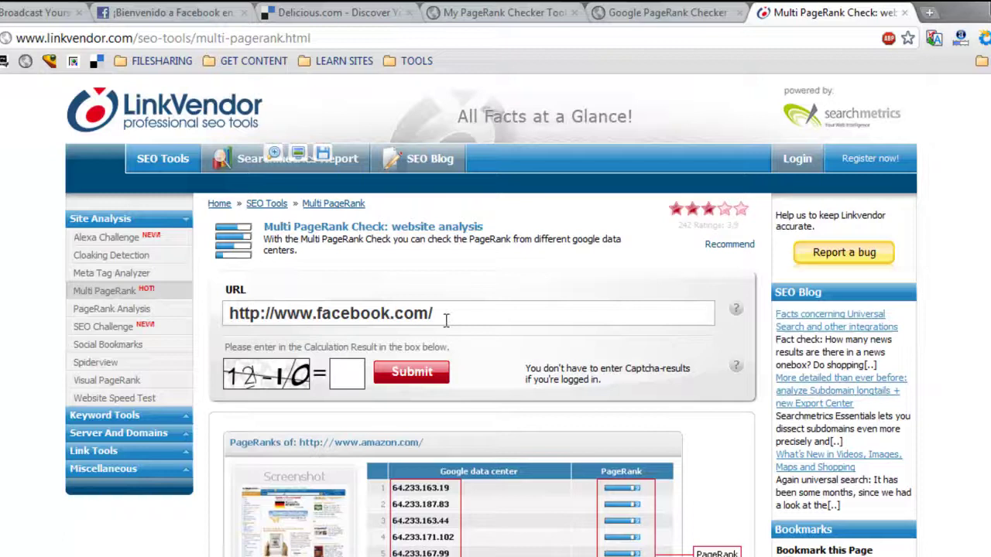
left_click_drag(446, 321, 229, 314)
key("ctrl+v")
left_click(348, 377)
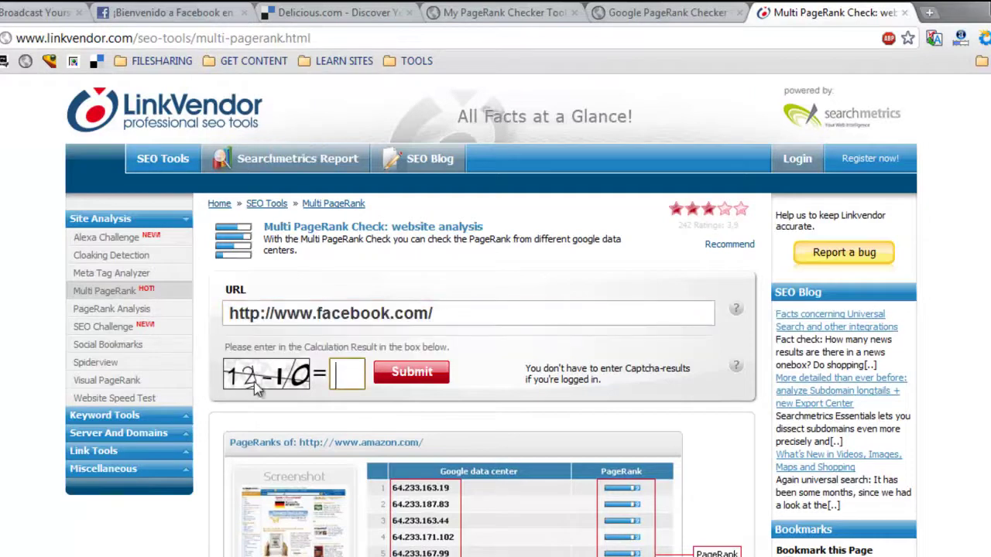
type("2")
left_click(443, 381)
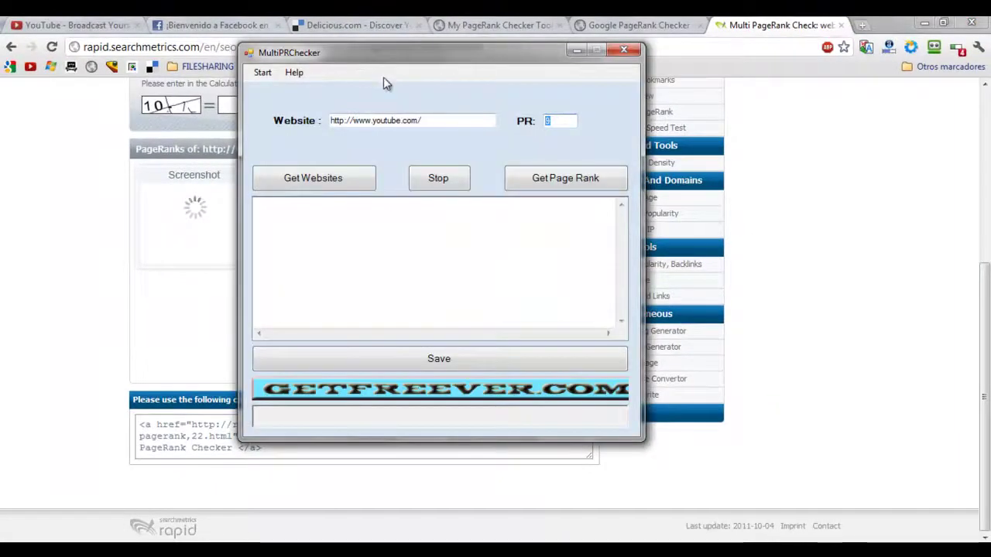
Clear the youtube address from the MultiPRChecker Website field
left_click_drag(358, 62, 324, 70)
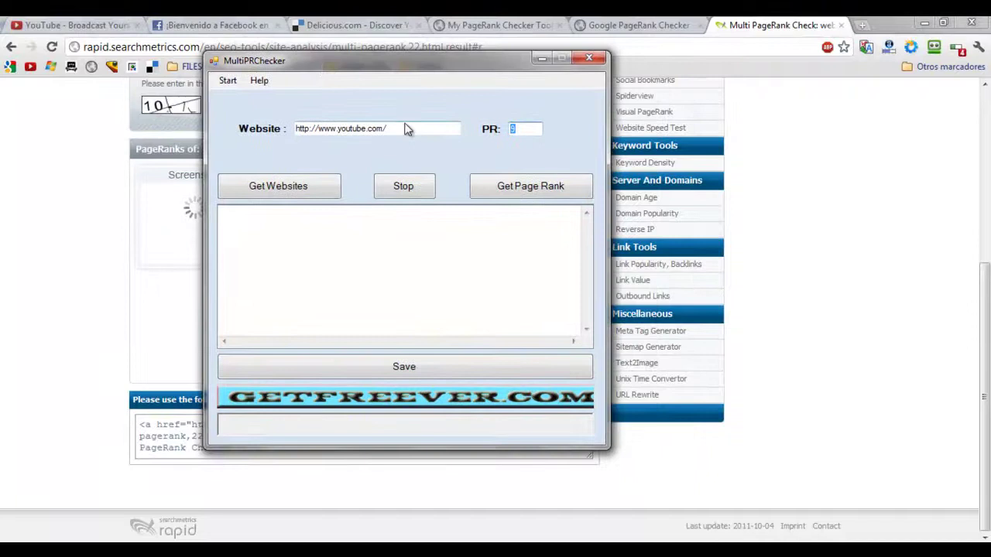
key("ctrl+a")
key("BackSpace")
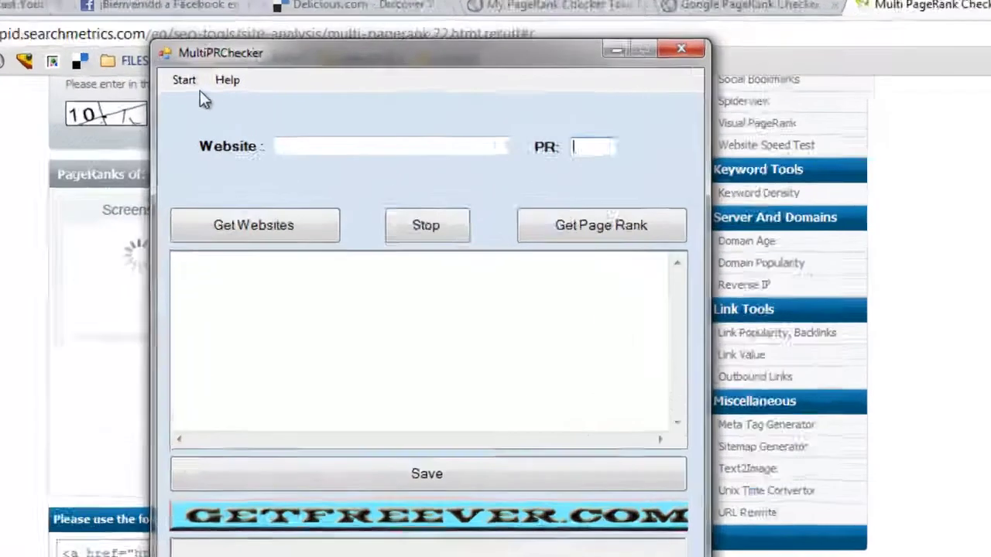
Switch to MultiPR mode and load the websites from WEBSITES.txt
left_click(229, 81)
left_click(120, 124)
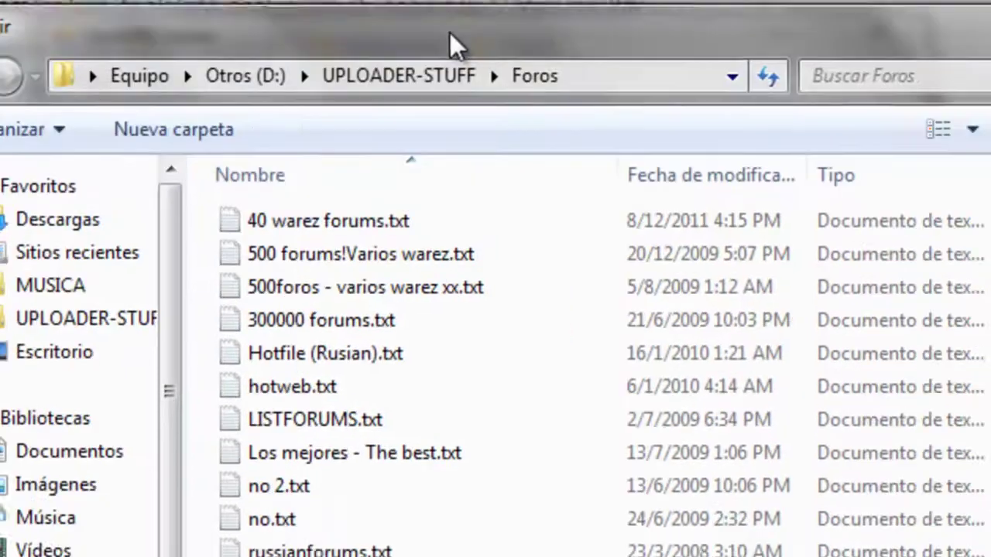
scroll(558, 387, "down", 1)
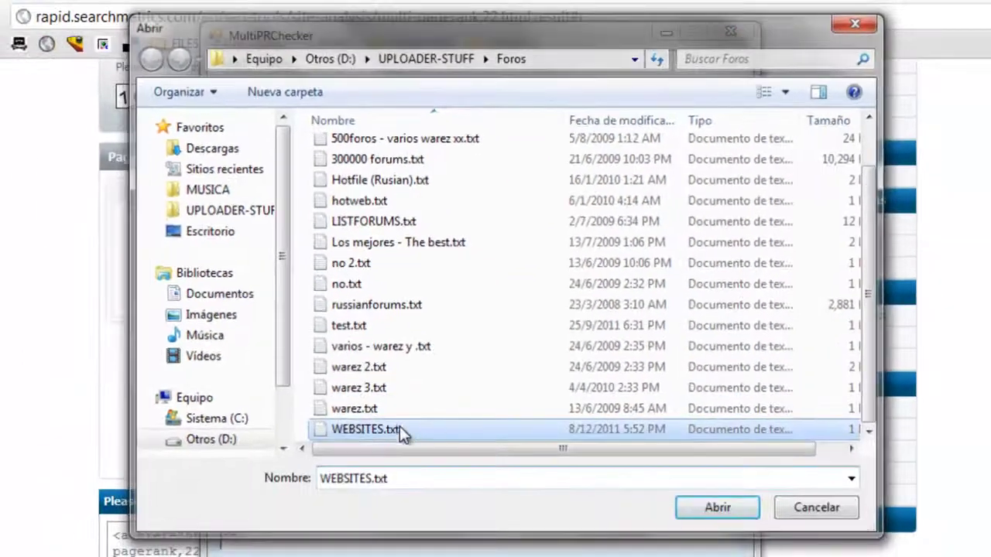
double_click(380, 518)
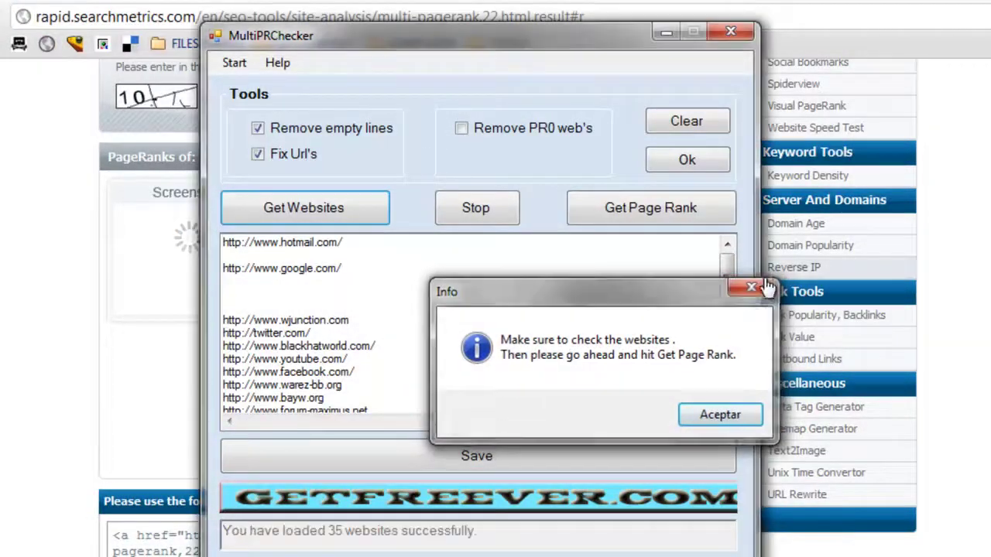
Dismiss the load notice and strip empty lines from the 35-website list, keeping Fix Url's on
left_click(752, 287)
middle_click(407, 357)
scroll(410, 358, "up", 2)
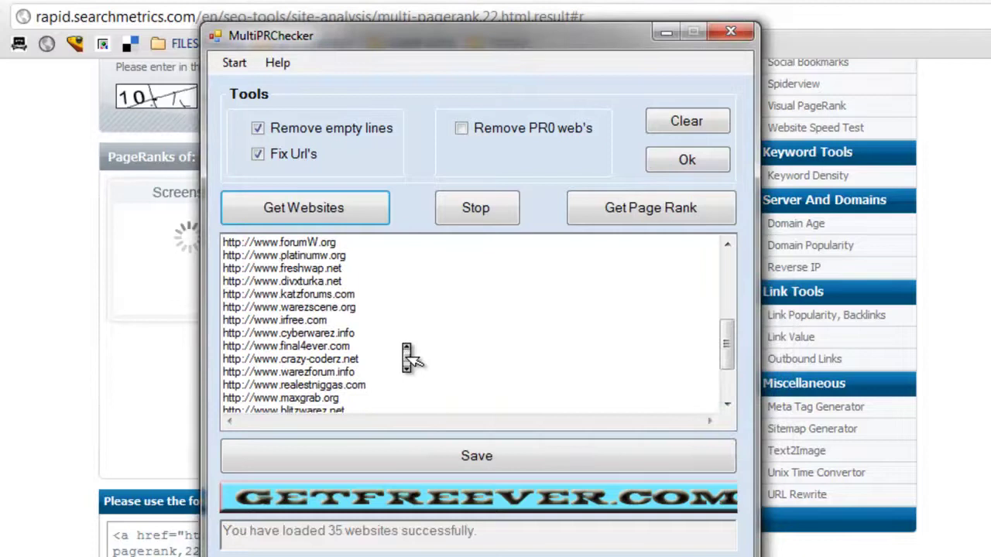
scroll(410, 358, "up", 5)
scroll(410, 358, "down", 5)
scroll(410, 358, "down", 2)
scroll(410, 358, "up", 5)
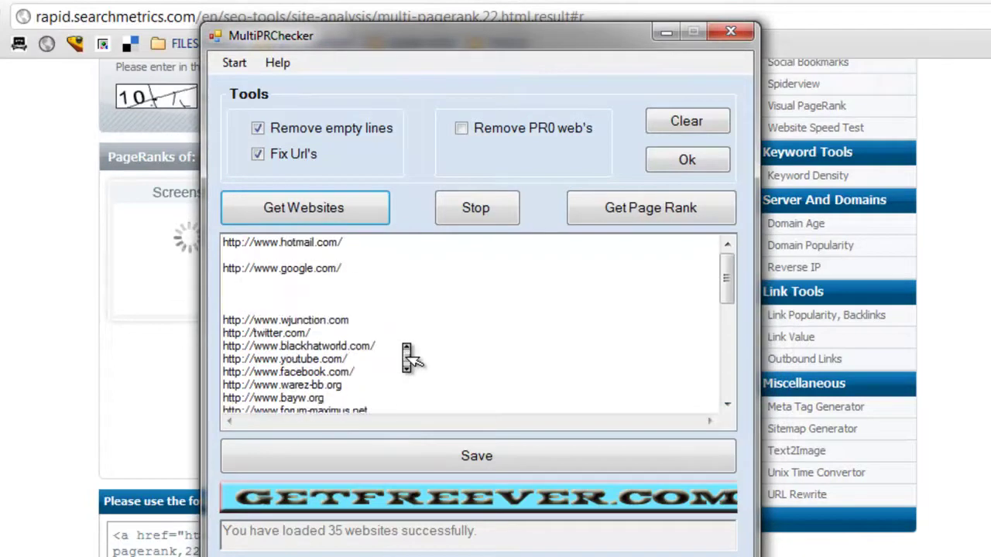
scroll(402, 345, "down", 5)
scroll(403, 345, "up", 5)
scroll(418, 310, "up", 1)
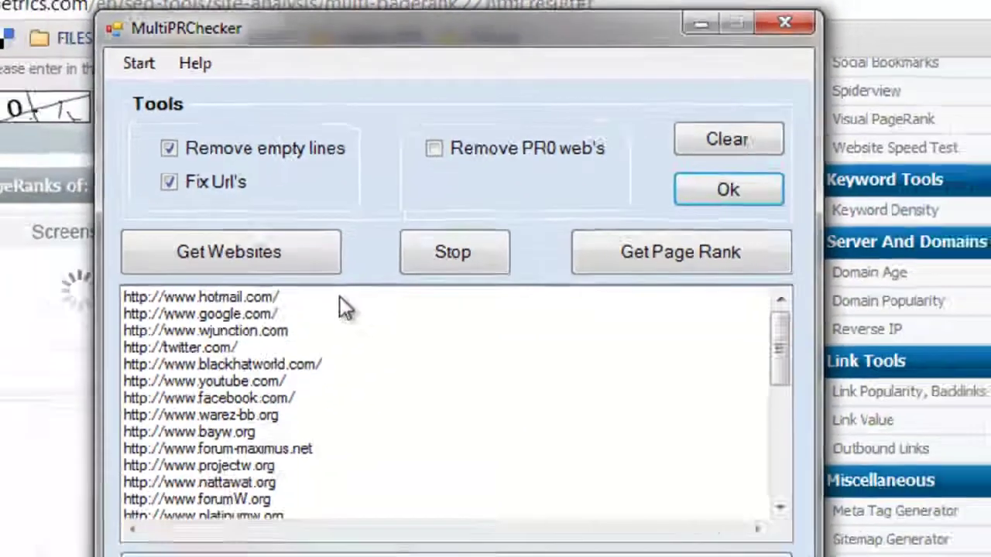
scroll(434, 310, "down", 2)
scroll(433, 310, "down", 3)
scroll(434, 310, "up", 5)
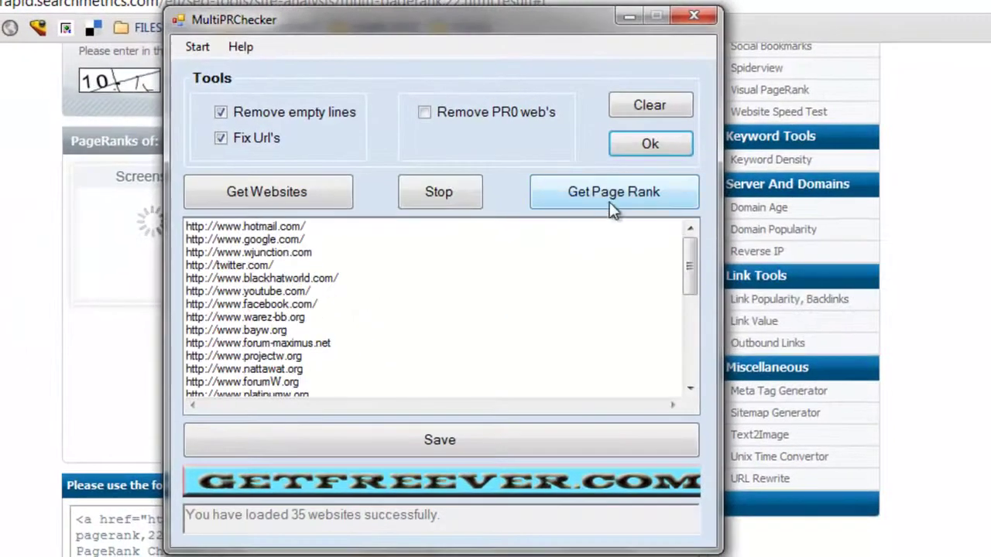
left_click_drag(372, 26, 427, 15)
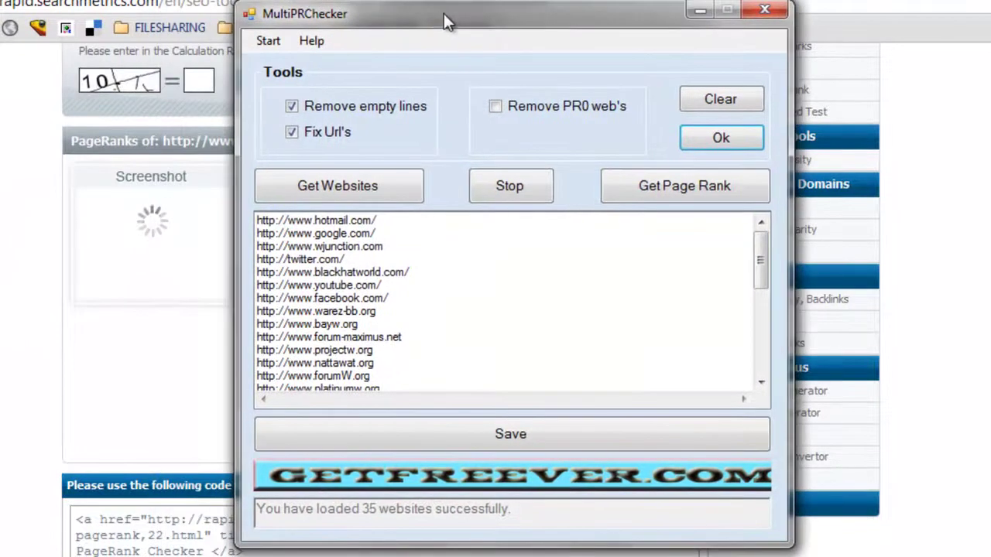
Get PageRank for all loaded websites, starting with hotmail 9, google 9, wjunction 3
left_click(659, 186)
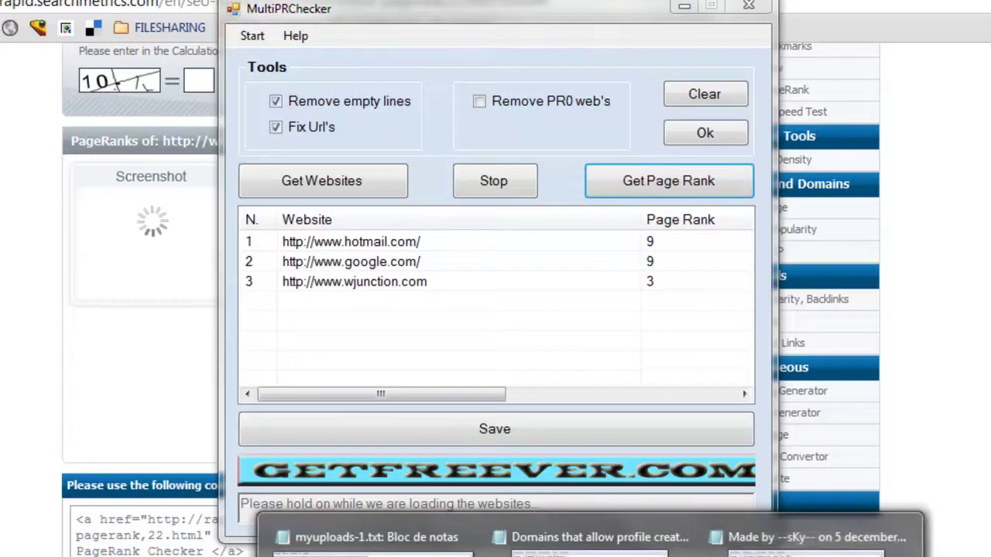
Look over the Notepad URL file, then park it at the right behind MultiPRChecker
left_click(798, 538)
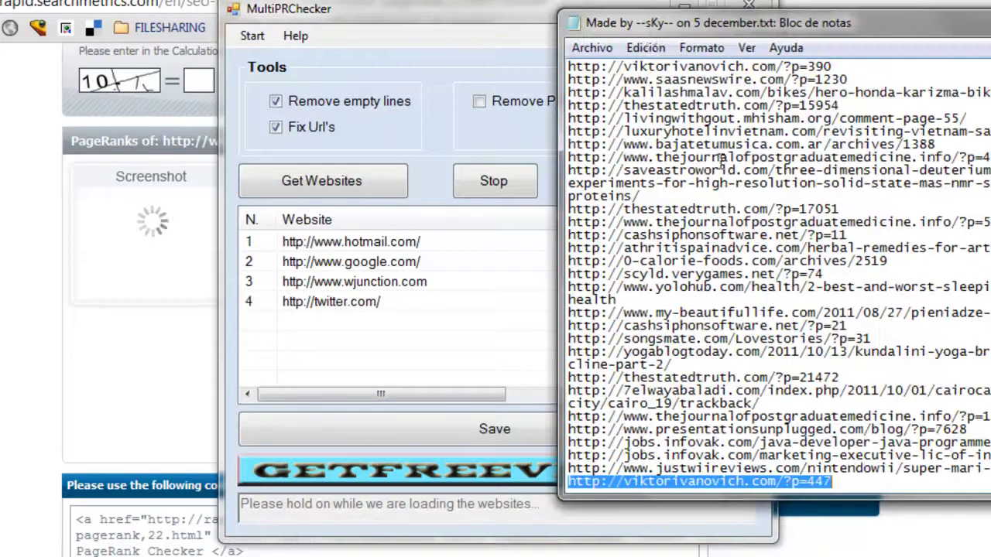
double_click(645, 33)
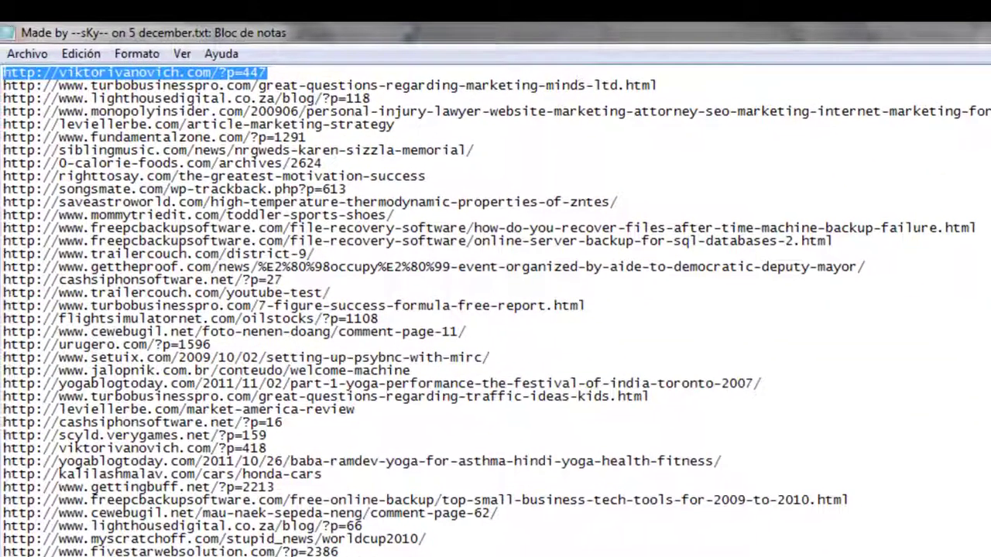
double_click(834, 55)
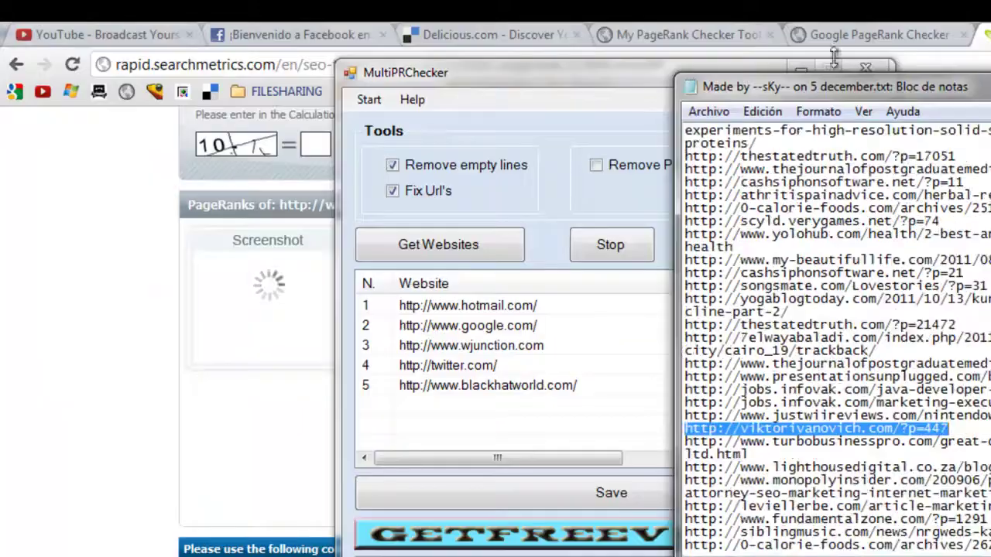
left_click_drag(839, 90, 966, 109)
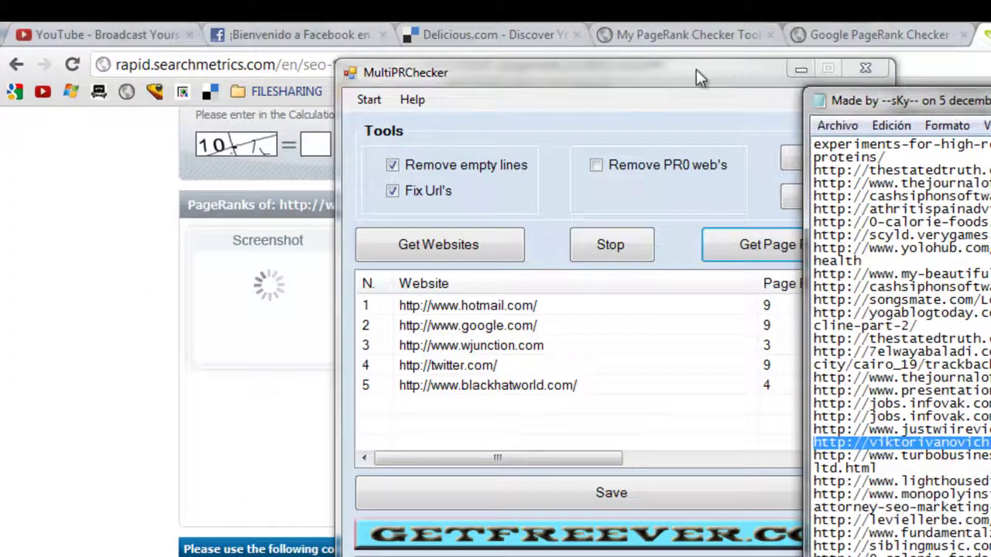
left_click_drag(696, 77, 535, 79)
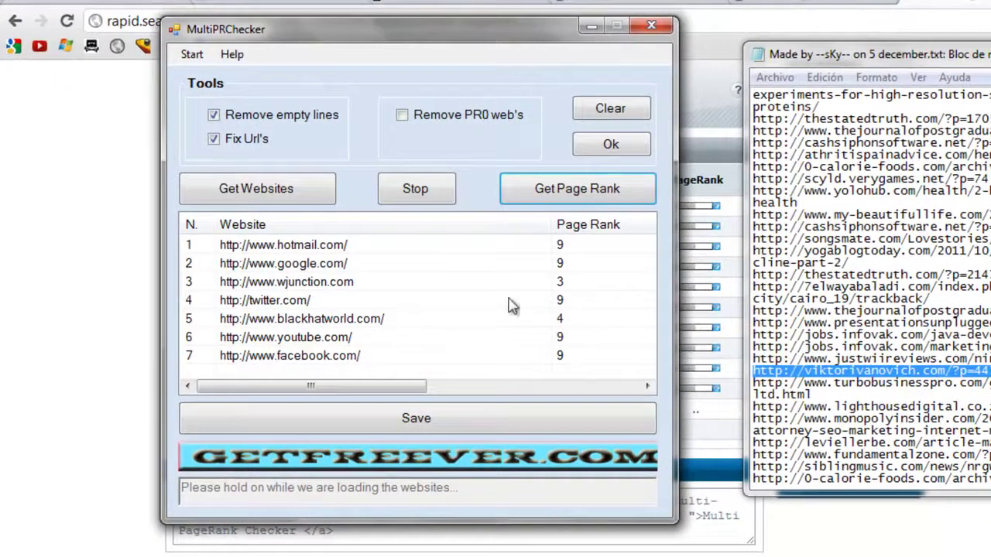
Hide MultiPRChecker to compare the browser's Facebook results, then bring it back
left_click(592, 28)
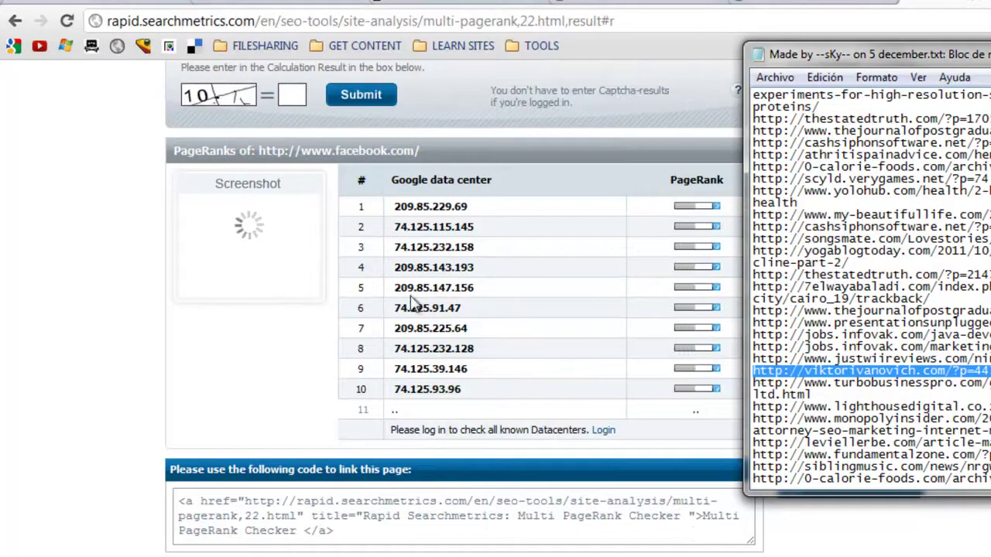
key("alt+Tab")
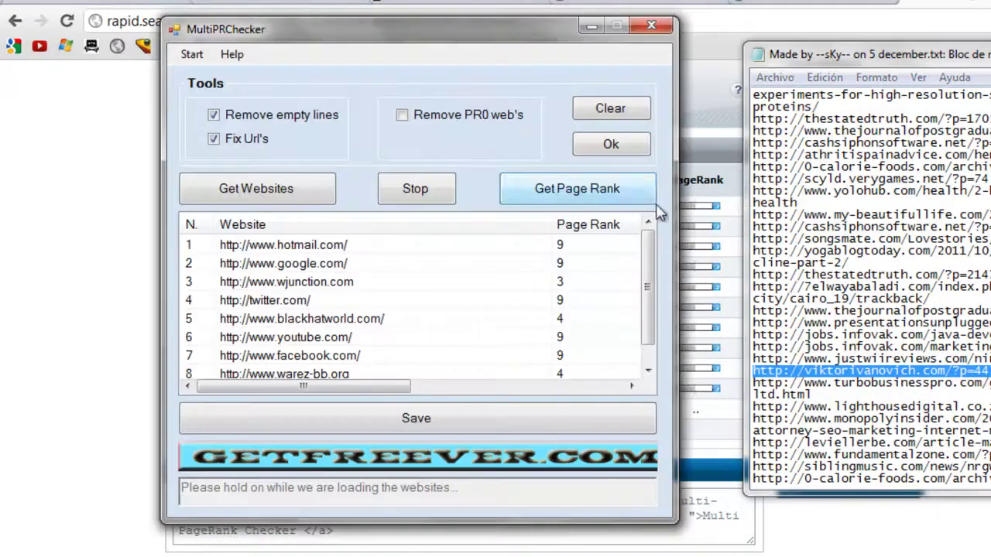
scroll(405, 303, "down", 1)
scroll(406, 306, "up", 1)
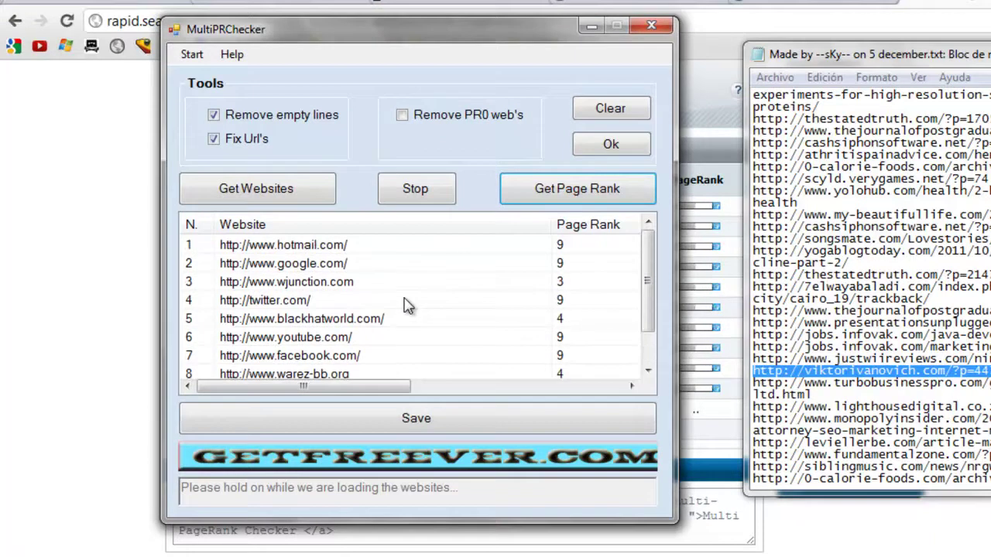
scroll(407, 304, "down", 1)
scroll(411, 306, "up", 1)
scroll(414, 307, "down", 1)
scroll(416, 309, "up", 1)
Scroll the results as they grow to eleven sites, including projectw 3
mouse_move(316, 37)
left_mouse_down()
mouse_move(374, 4)
mouse_move(392, 43)
mouse_move(328, 43)
left_mouse_up()
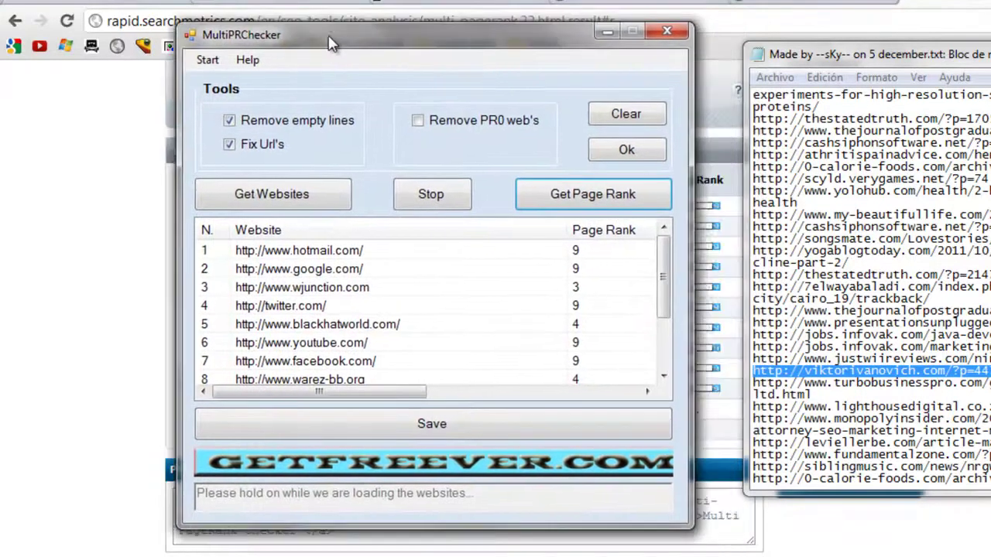
scroll(434, 298, "down", 2)
scroll(392, 288, "up", 2)
scroll(501, 297, "down", 2)
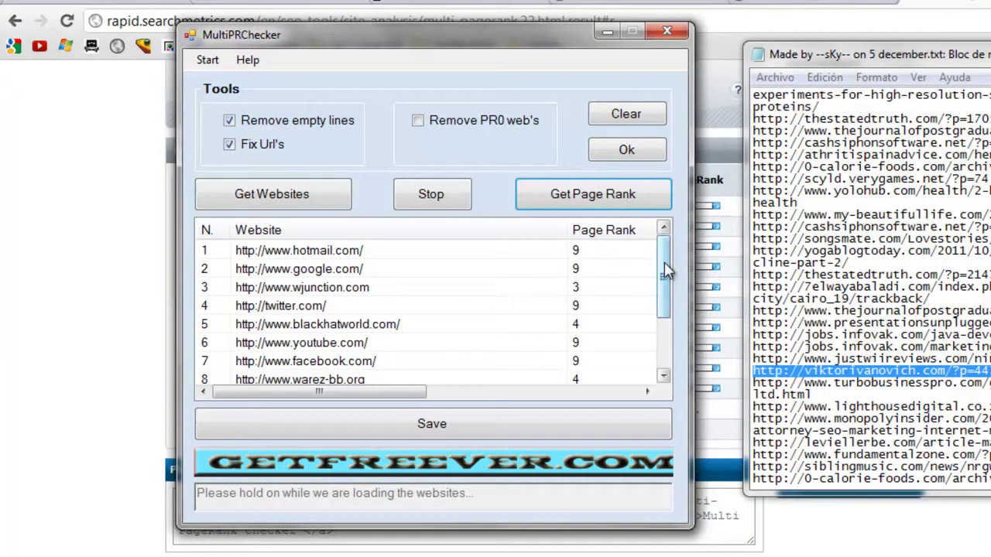
left_click_drag(664, 261, 668, 299)
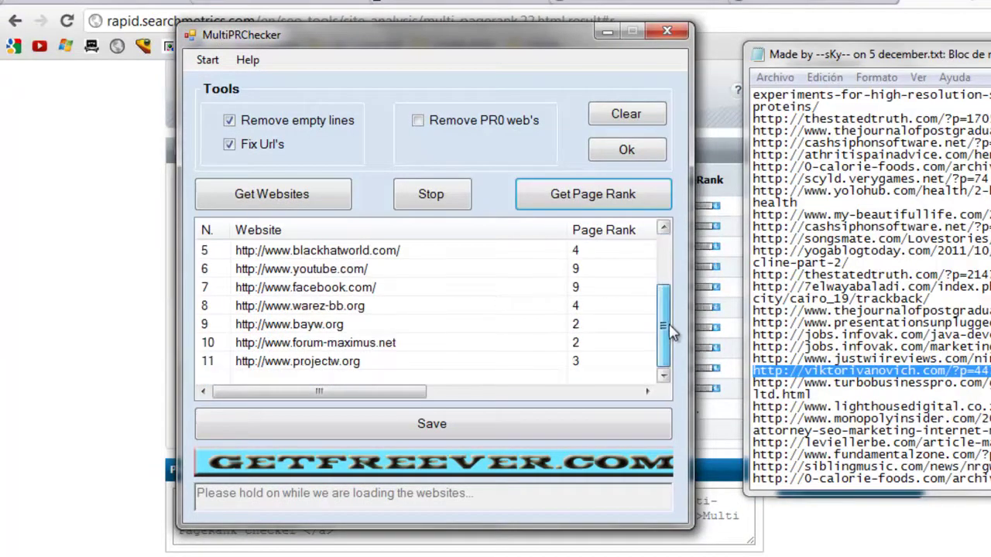
left_click(664, 265)
mouse_move(665, 271)
left_mouse_down()
mouse_move(663, 333)
mouse_move(664, 250)
left_mouse_up()
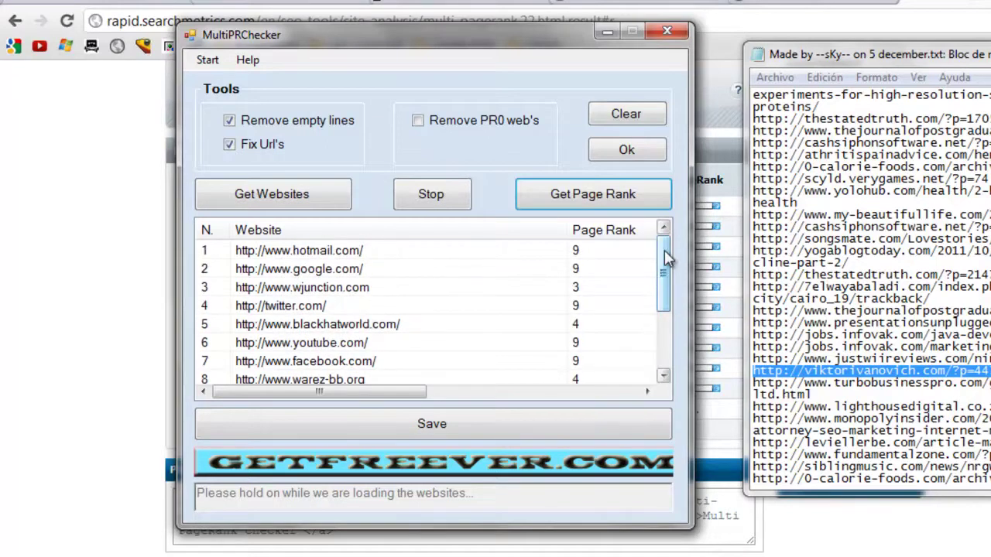